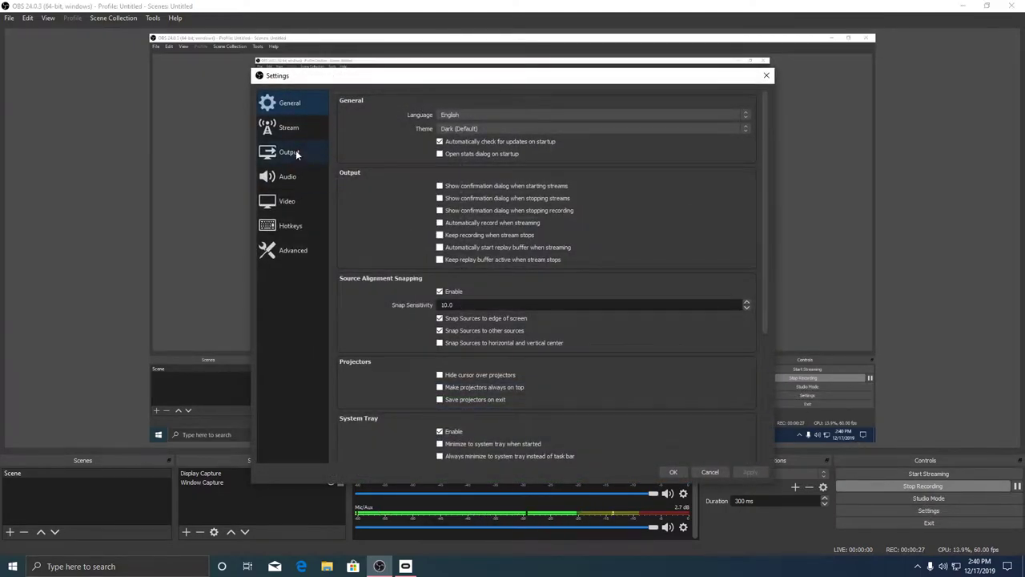
- Show the Output > Recording settings: advanced mode, MP4, CBR at 90000 Kbps
left_click(304, 157)
left_click(386, 120)
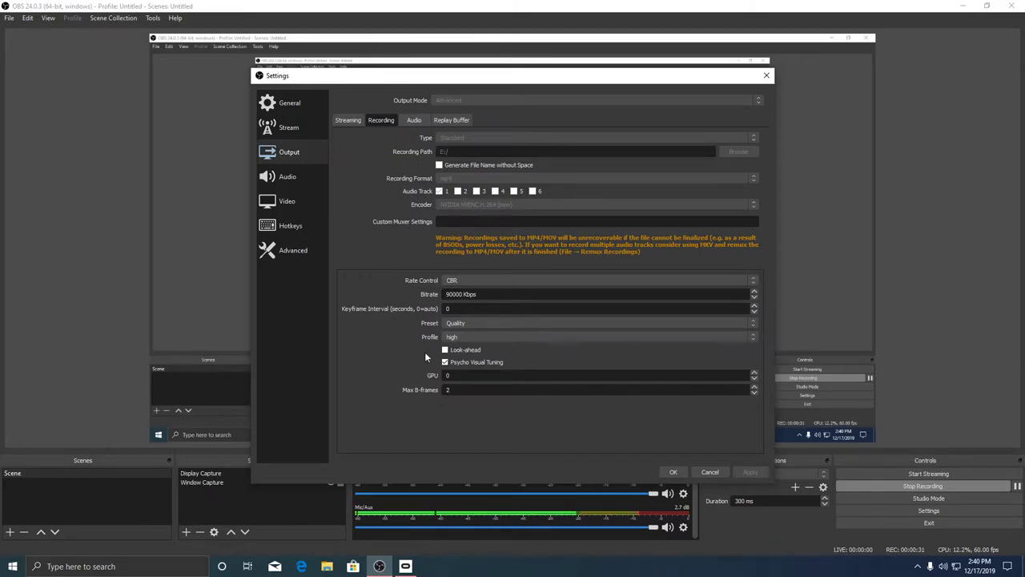
left_click(13, 566)
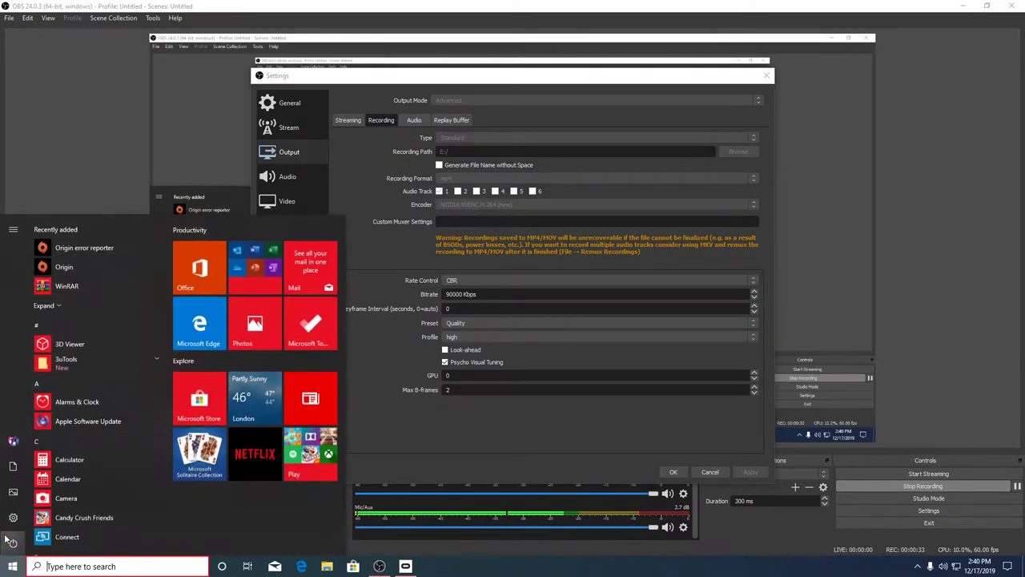
left_click(36, 517)
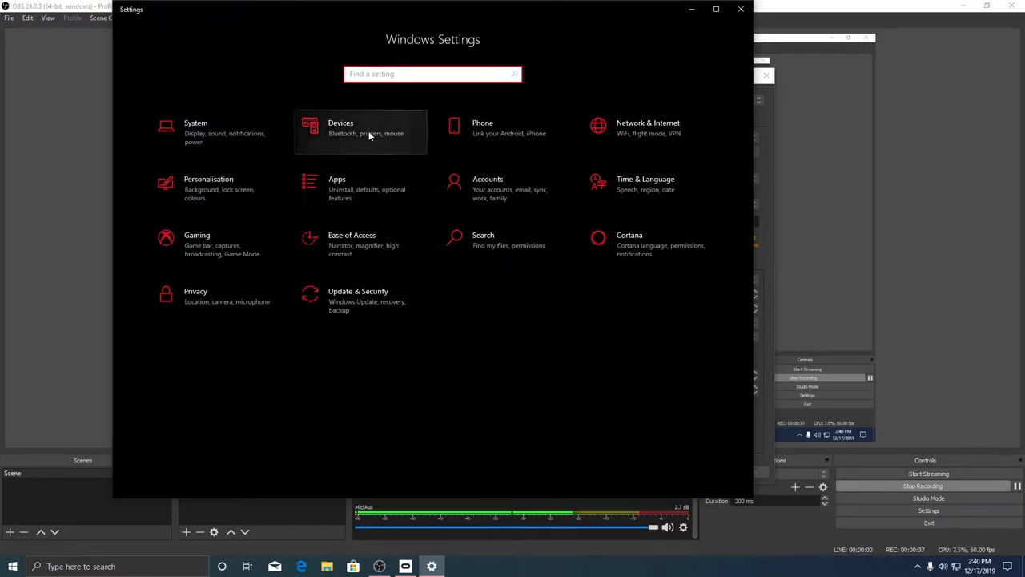
left_click(216, 129)
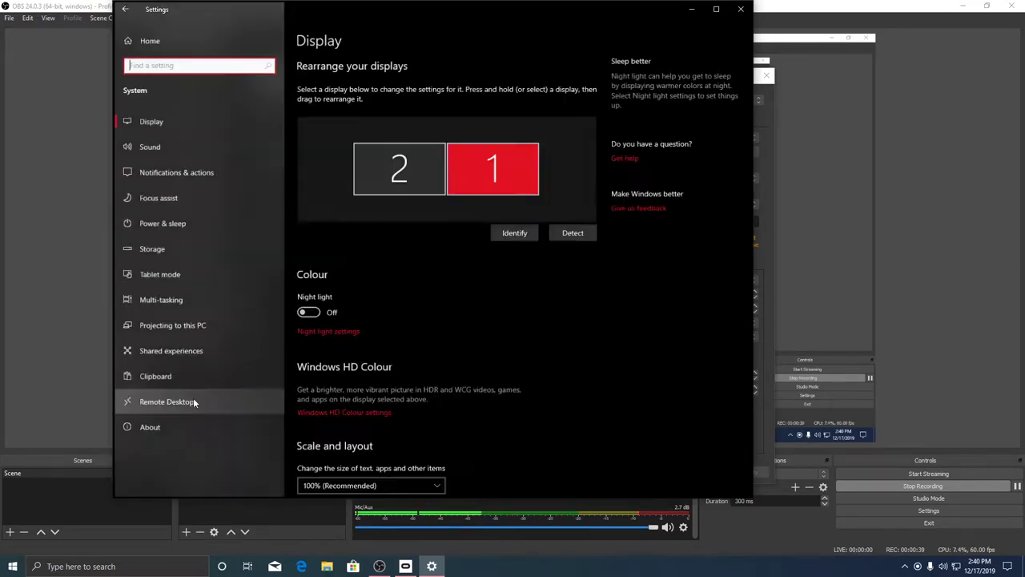
left_click(175, 431)
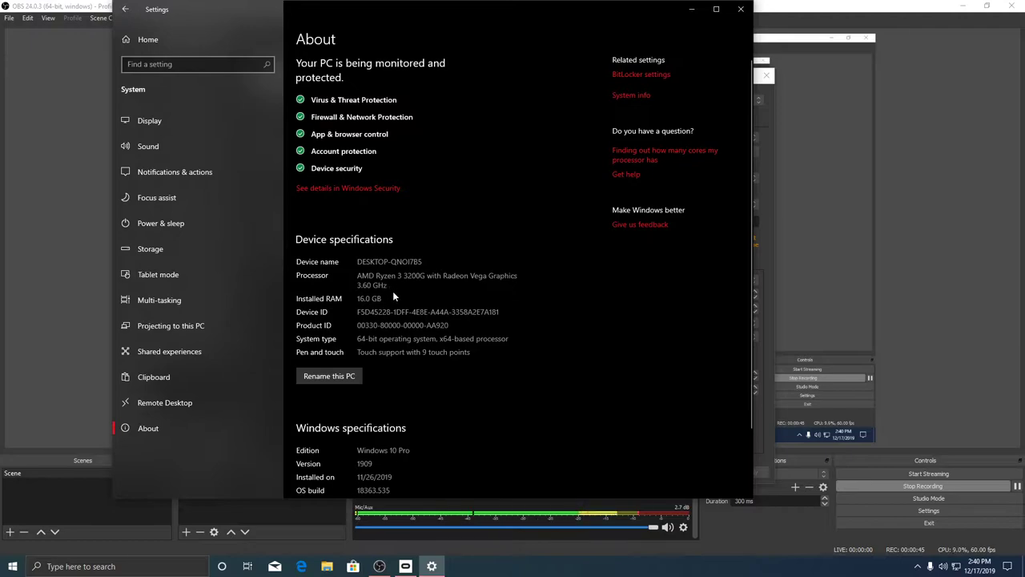
scroll(394, 287, "down", 1)
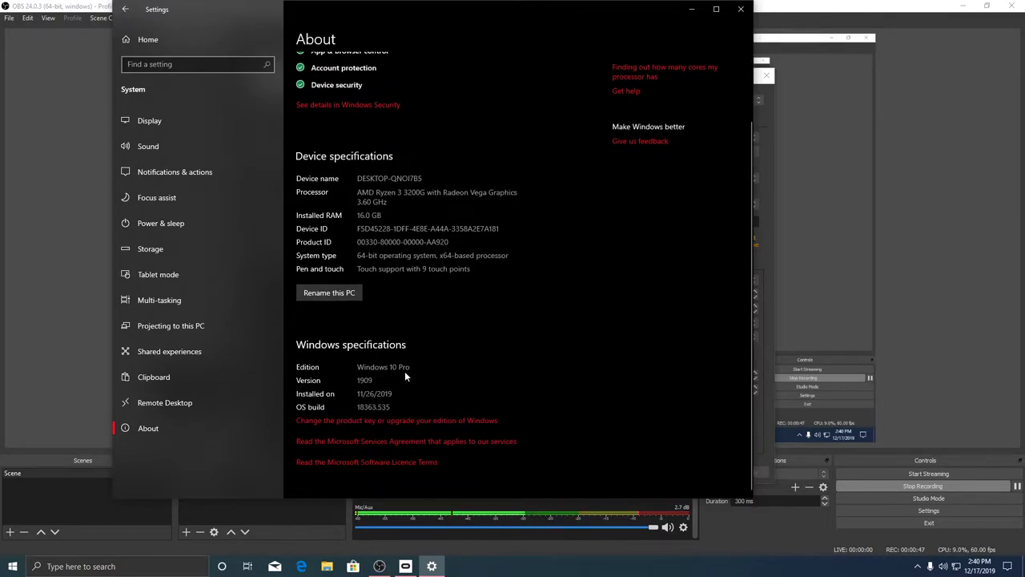
scroll(337, 327, "up", 1)
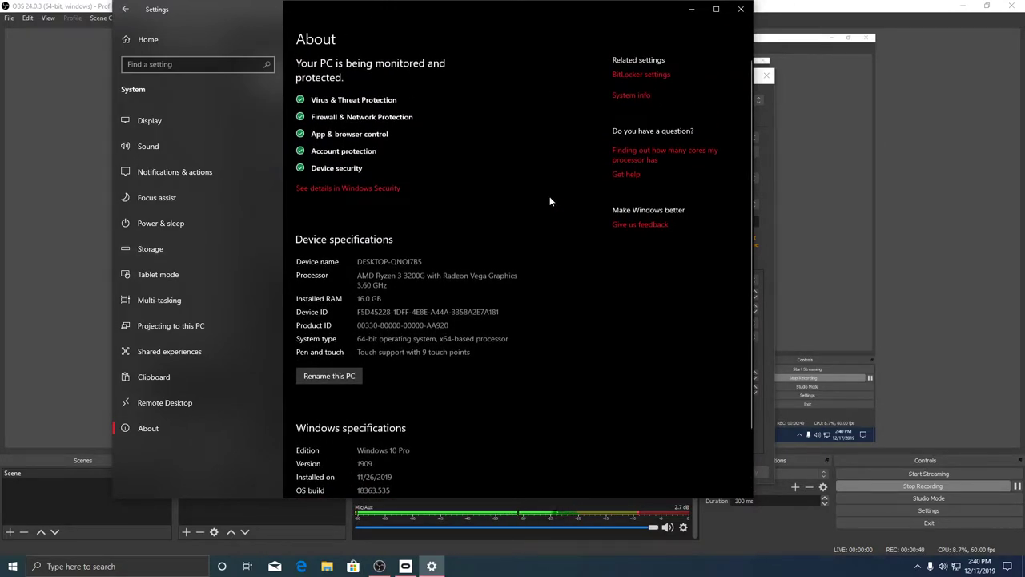
left_click(741, 8)
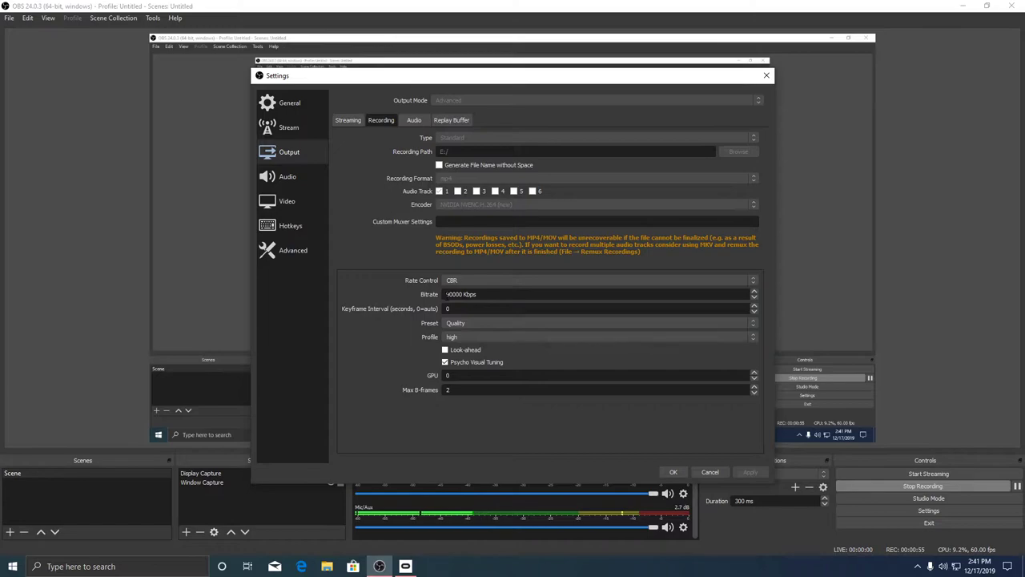
left_click_drag(448, 294, 465, 294)
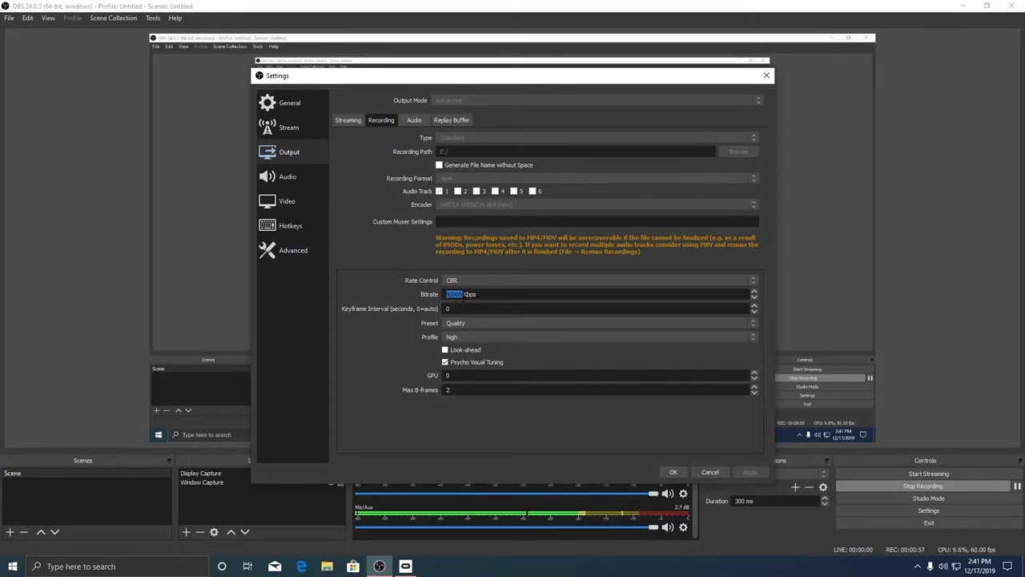
type("90000")
- Check the Audio page, then the locked Video page at 1920x1080, Area filter, 60 FPS
left_click(280, 184)
left_click(285, 207)
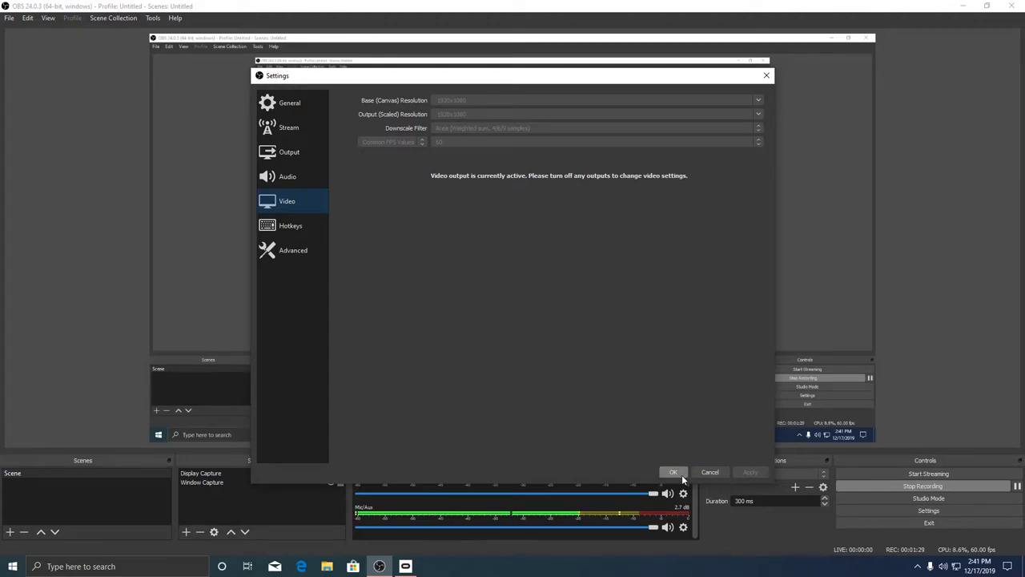
- Return to Output > Recording and enter 500009 as the recording bitrate
left_click(314, 152)
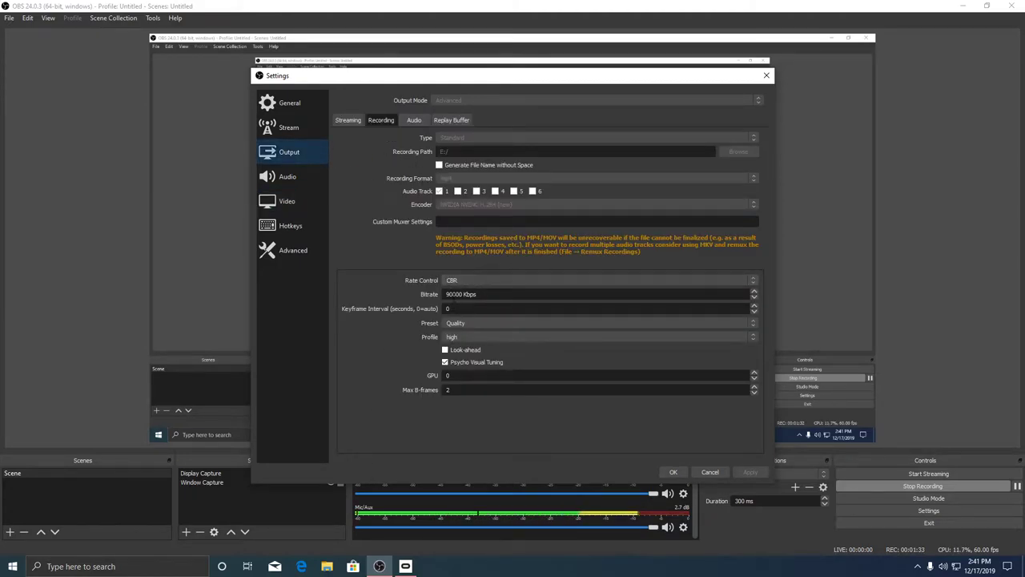
double_click(454, 294)
left_click(443, 298)
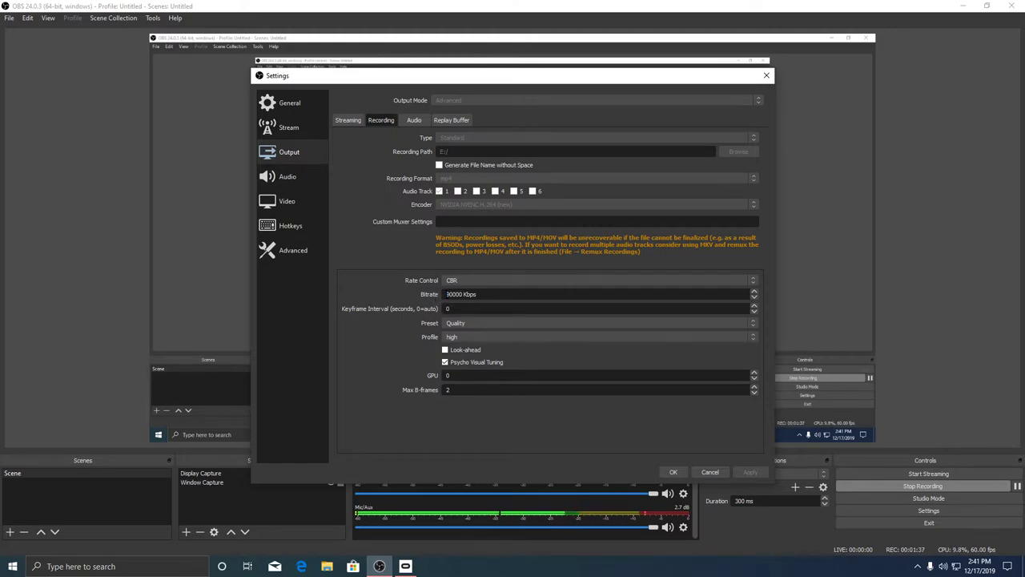
left_click_drag(461, 294, 464, 294)
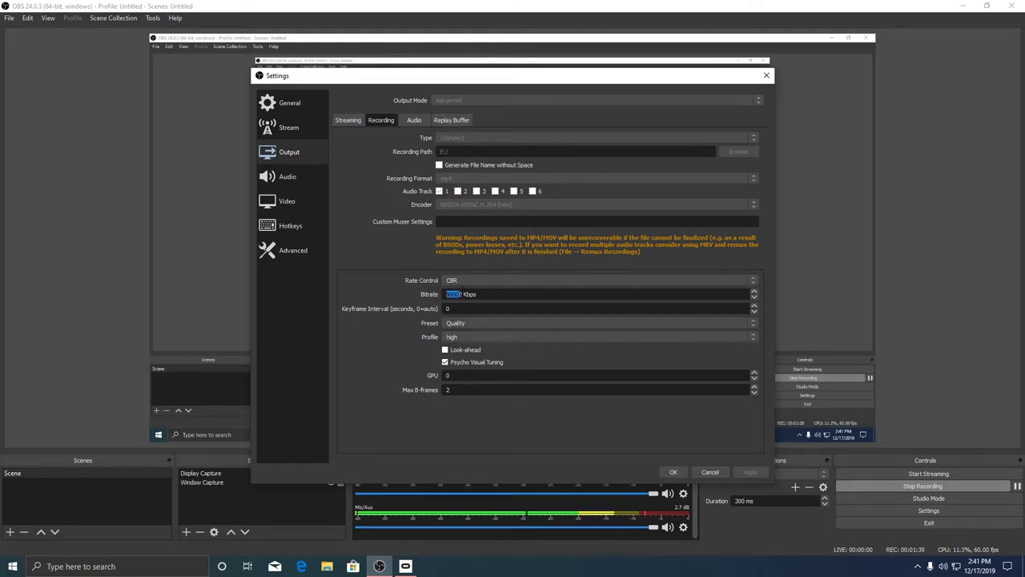
type("50000")
type("9")
- Try bitrates of 250 and 500, then set the bitrate back to 90000
double_click(449, 293)
type("250")
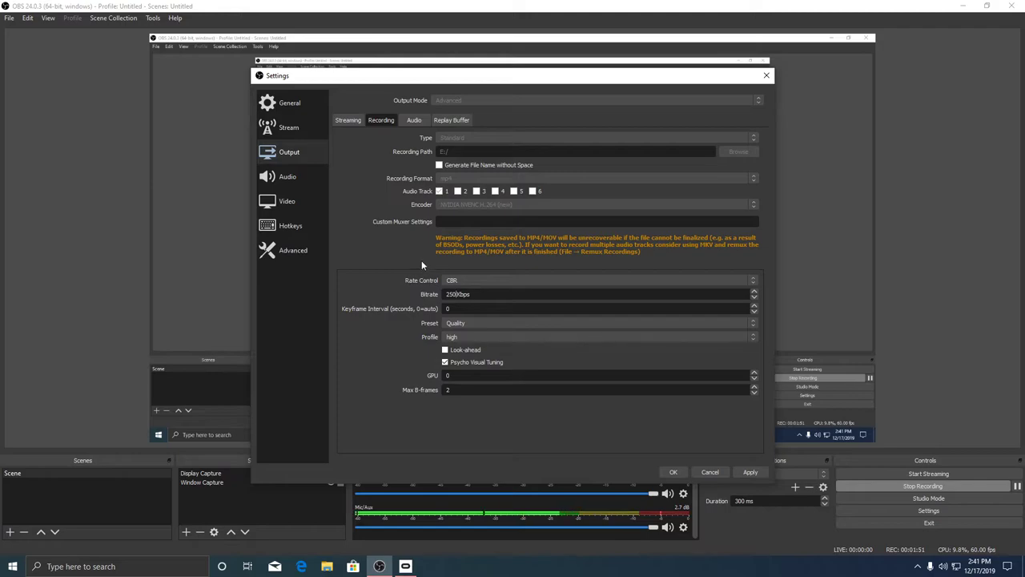
key("BackSpace")
key("BackSpace")
key("BackSpace")
type("500")
key("BackSpace")
key("BackSpace")
key("BackSpace")
type("90000")
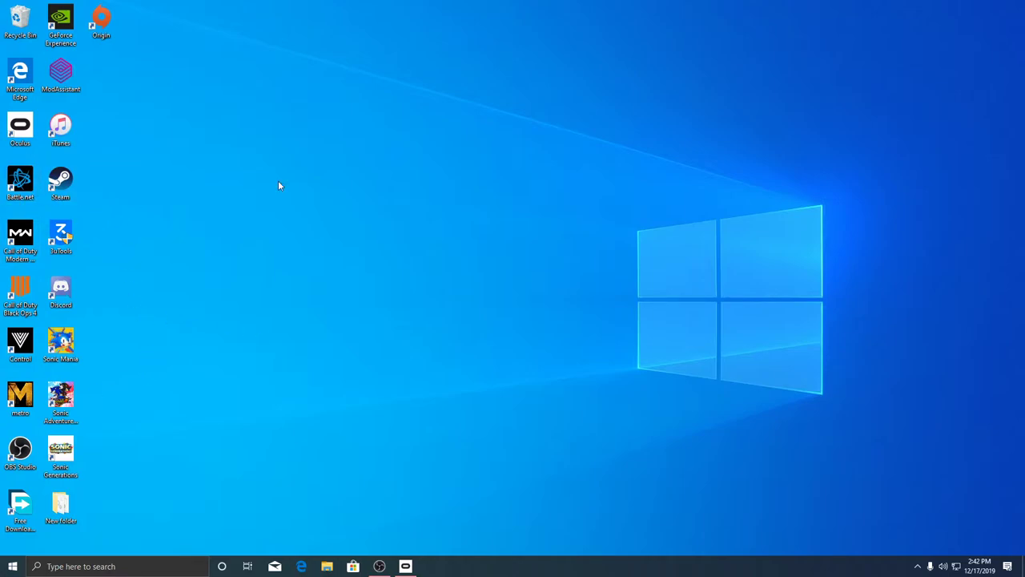
- Launch Oculus and open the Rift and Touch headset details under Devices
double_click(32, 138)
left_click(200, 157)
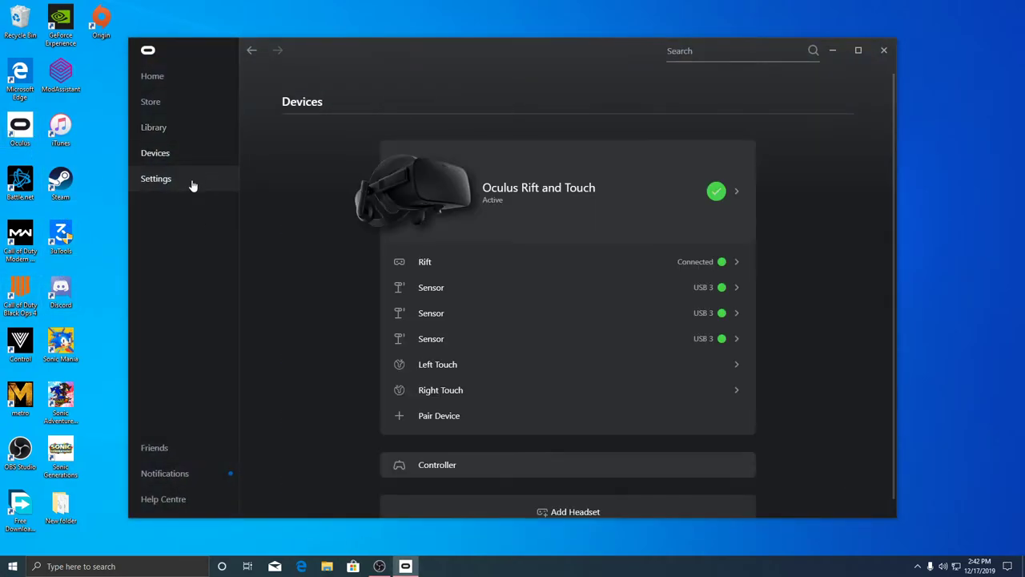
left_click(193, 179)
left_click(192, 160)
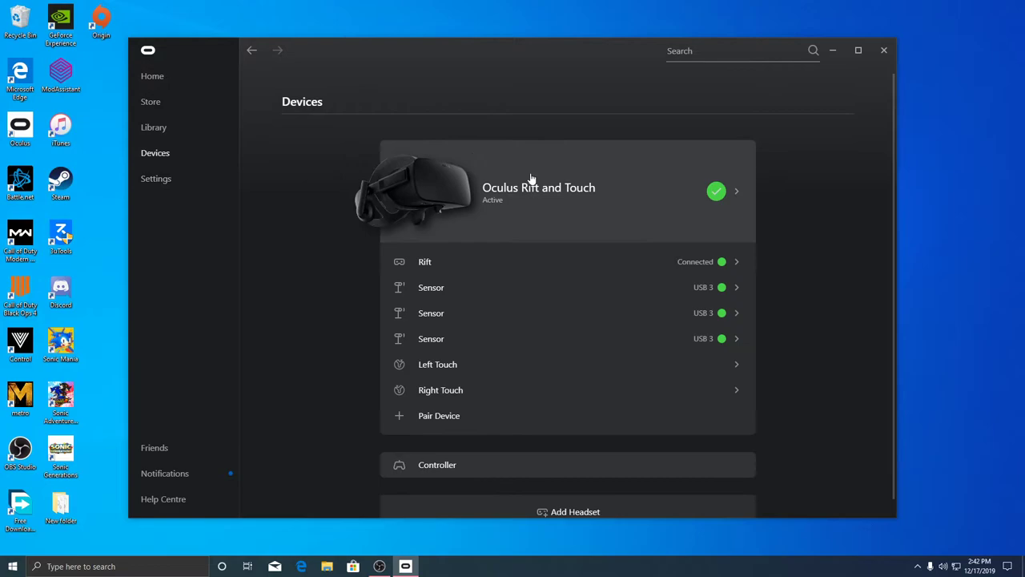
left_click(564, 199)
- Set audio input to Rift Microphone and output to Rift Headphones, then minimize Oculus
left_click(756, 325)
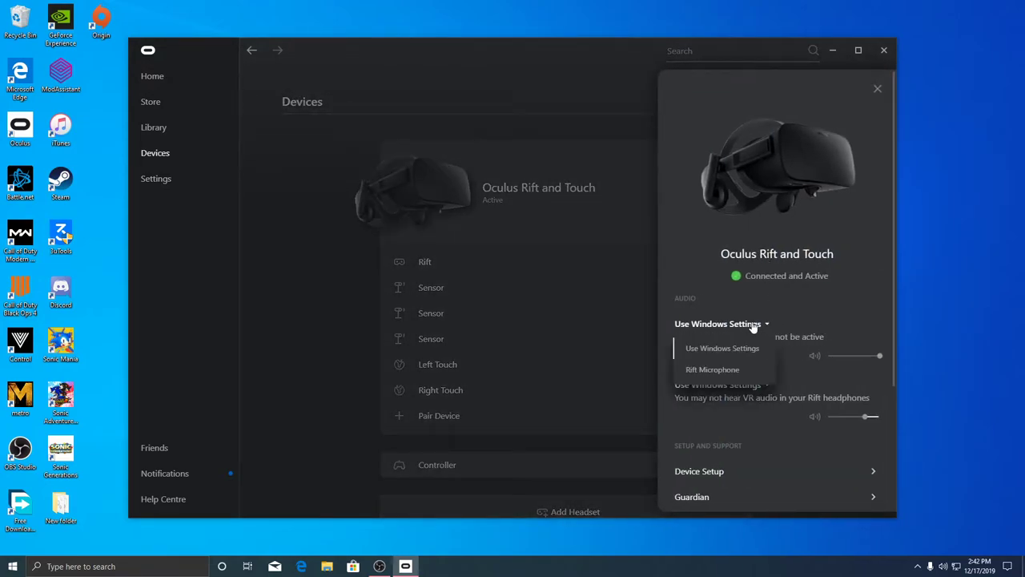
left_click(713, 366)
left_click(729, 385)
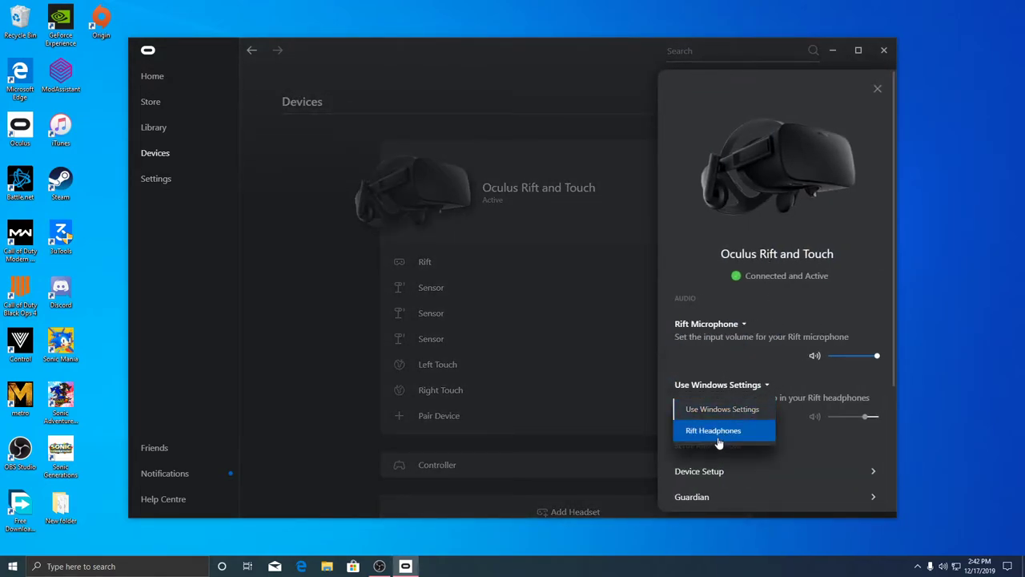
left_click(723, 434)
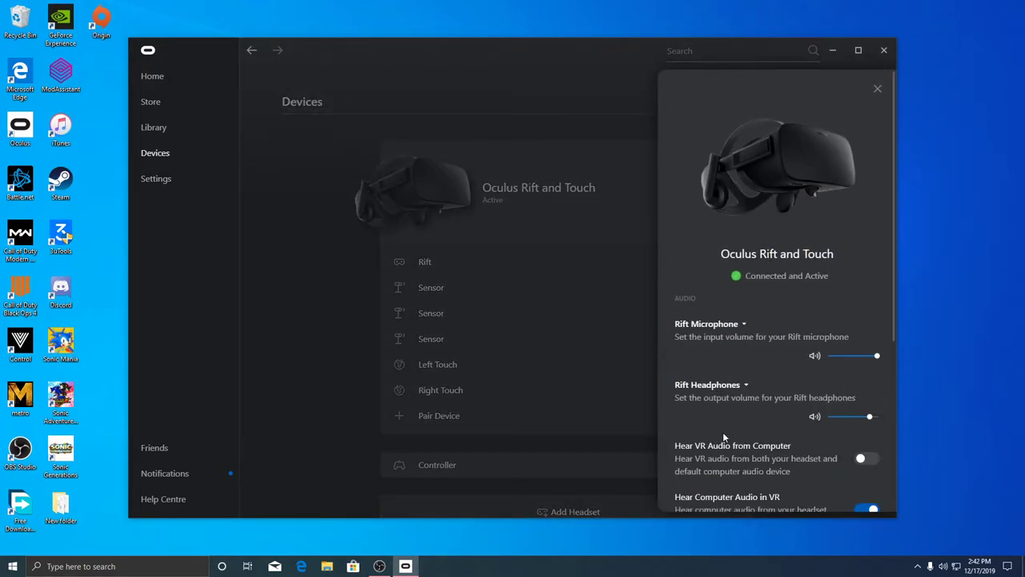
left_click(834, 50)
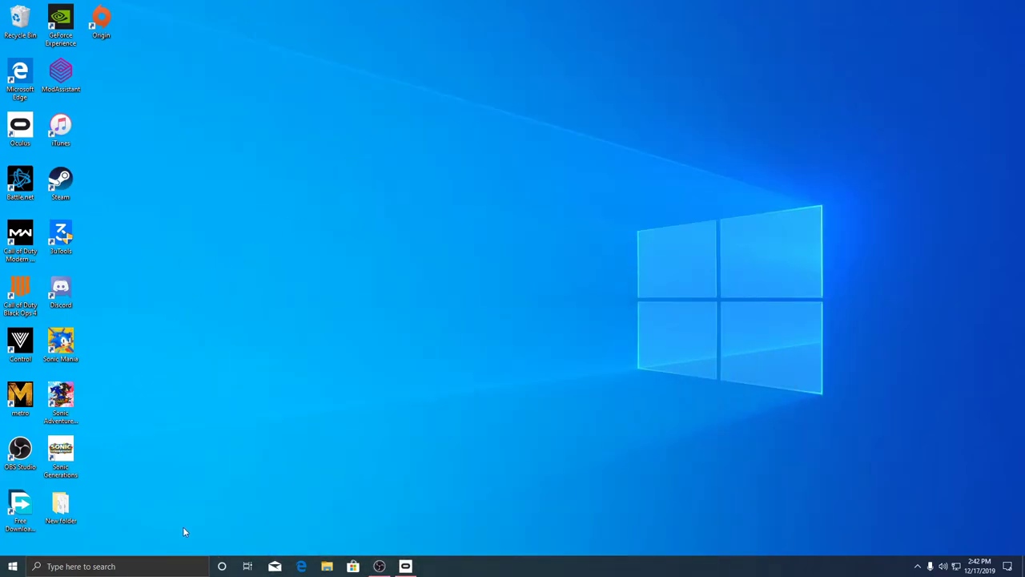
- Open File Explorer and browse This PC to the VR (D:) drive
left_click(327, 566)
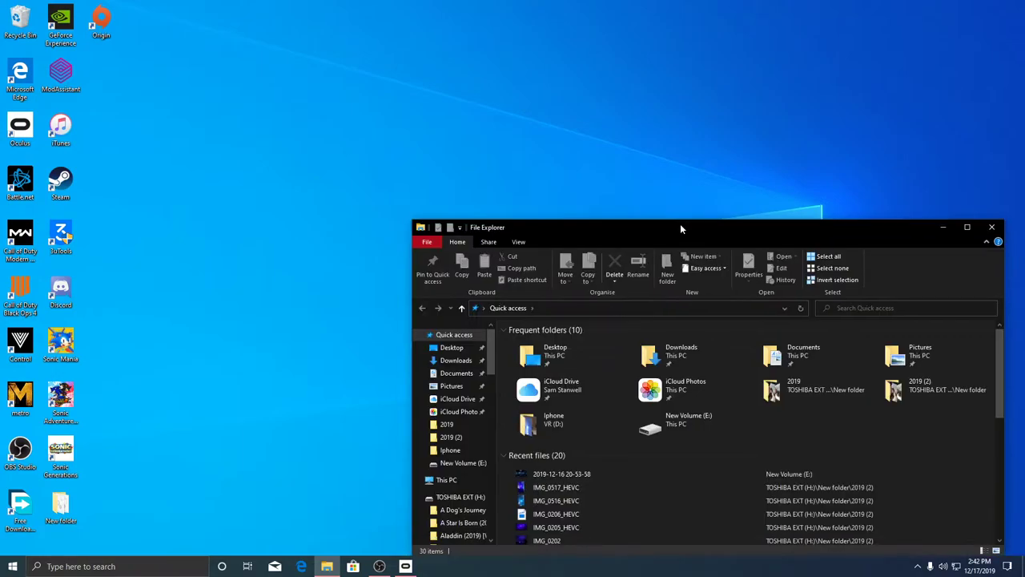
left_click(446, 479)
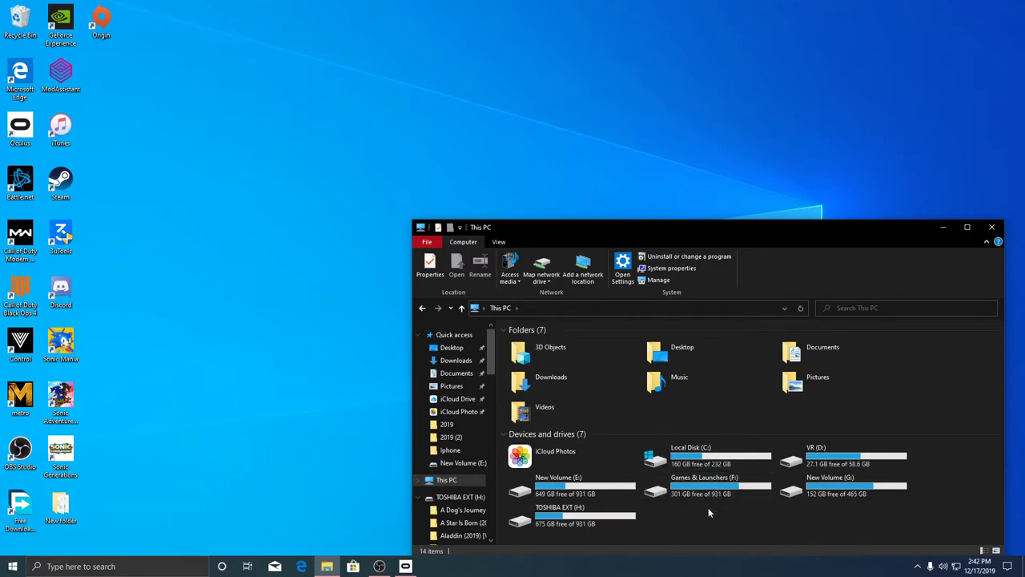
double_click(704, 484)
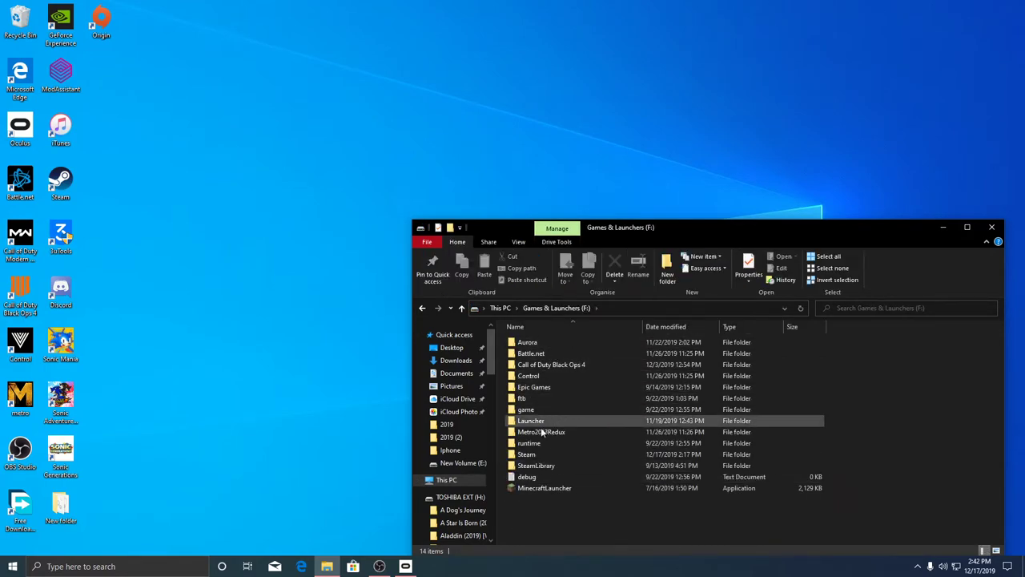
left_click(499, 308)
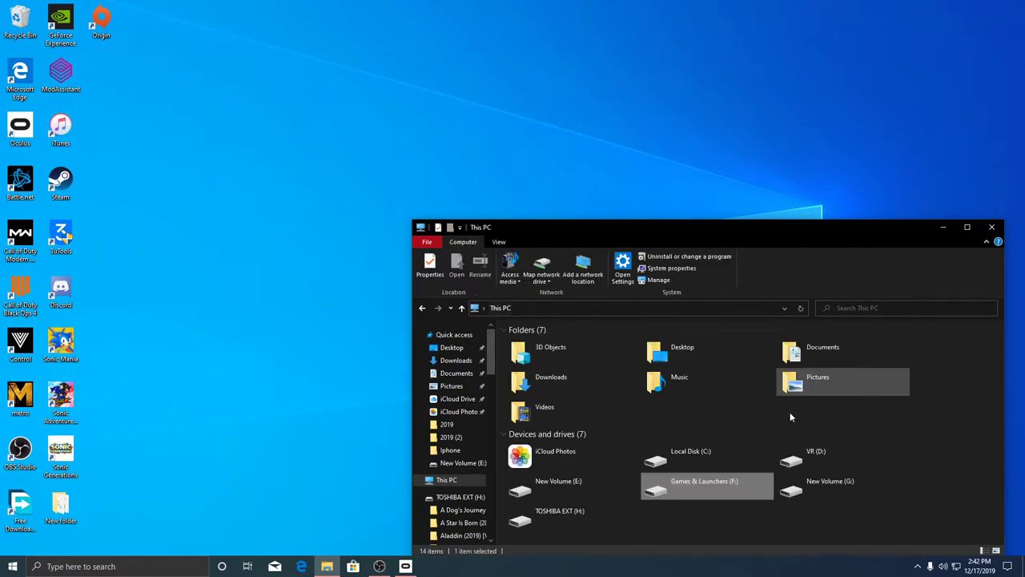
double_click(809, 463)
double_click(533, 375)
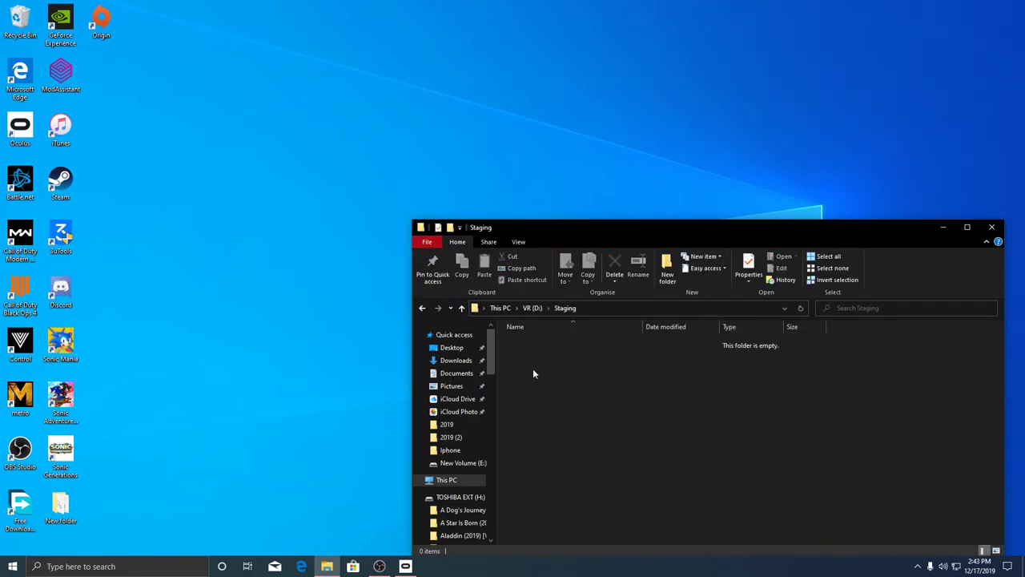
key("alt+Left")
- Open Software > hyperbolic-magnetism-beat-saber > Plugins, confirm CameraPlus.dll, and close Explorer
double_click(544, 365)
key("b")
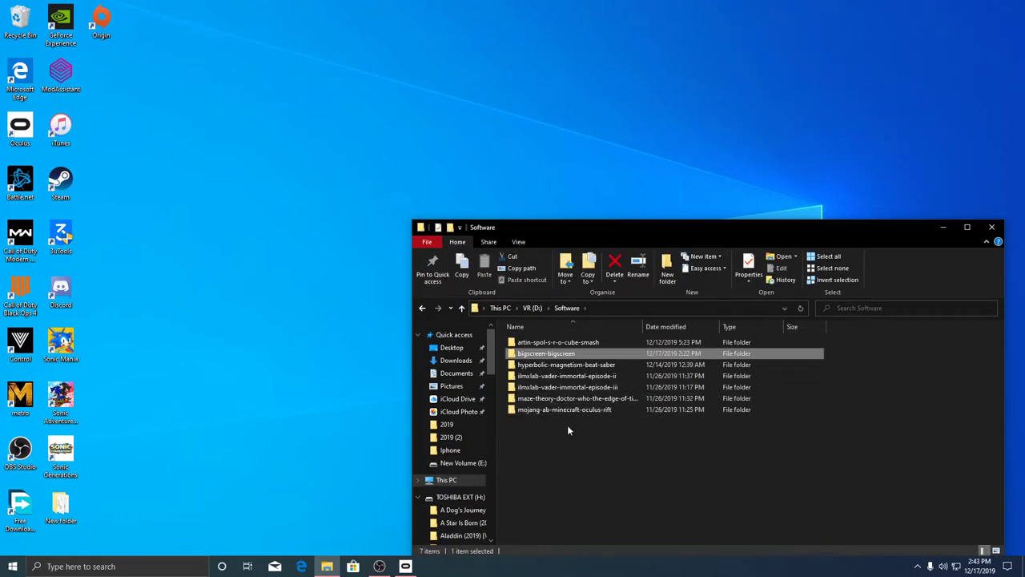
key("Down")
key("Down")
key("Up")
key("Return")
scroll(569, 426, "down", 1)
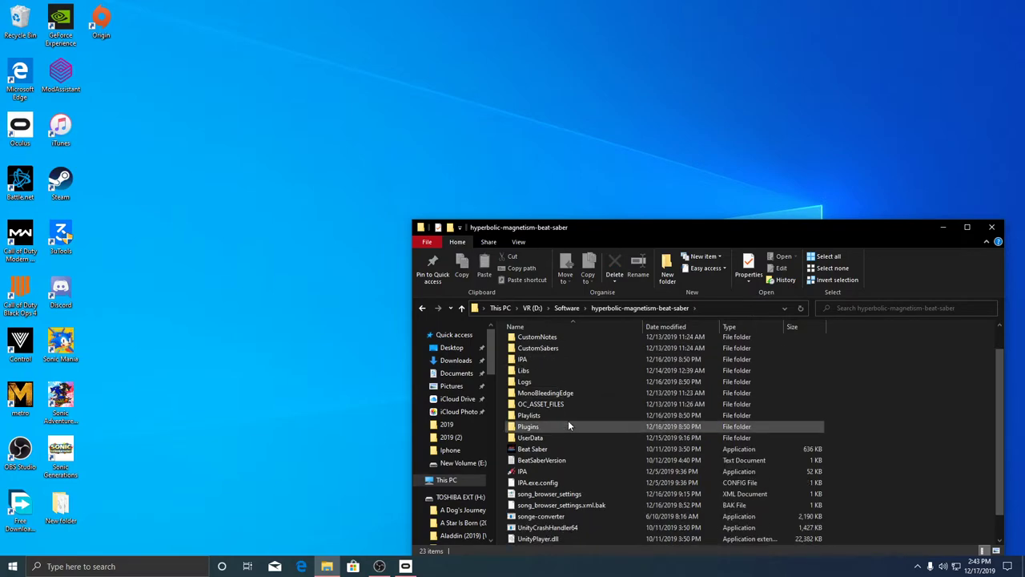
scroll(569, 426, "down", 1)
double_click(564, 405)
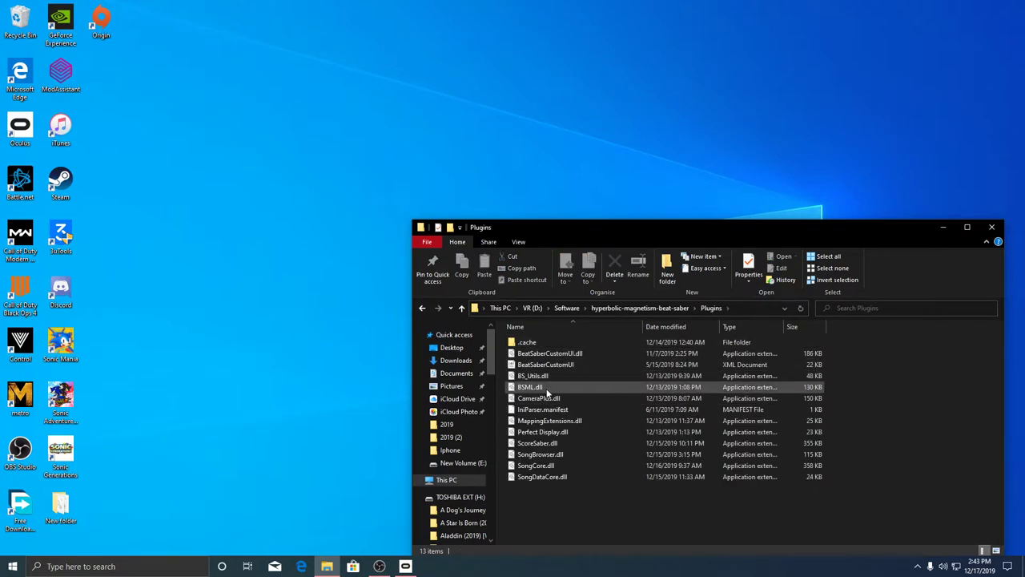
left_click(551, 398)
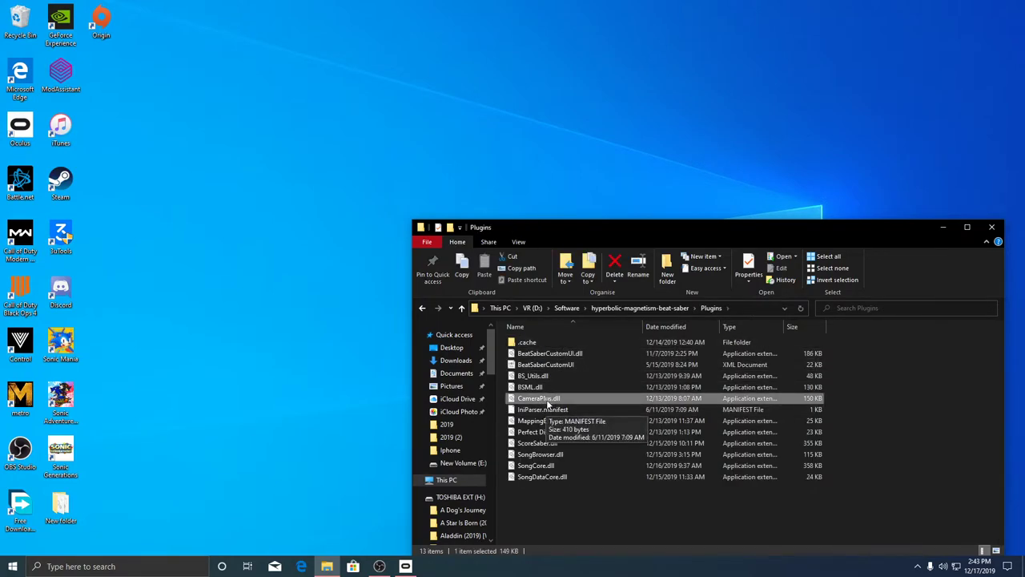
left_click(992, 227)
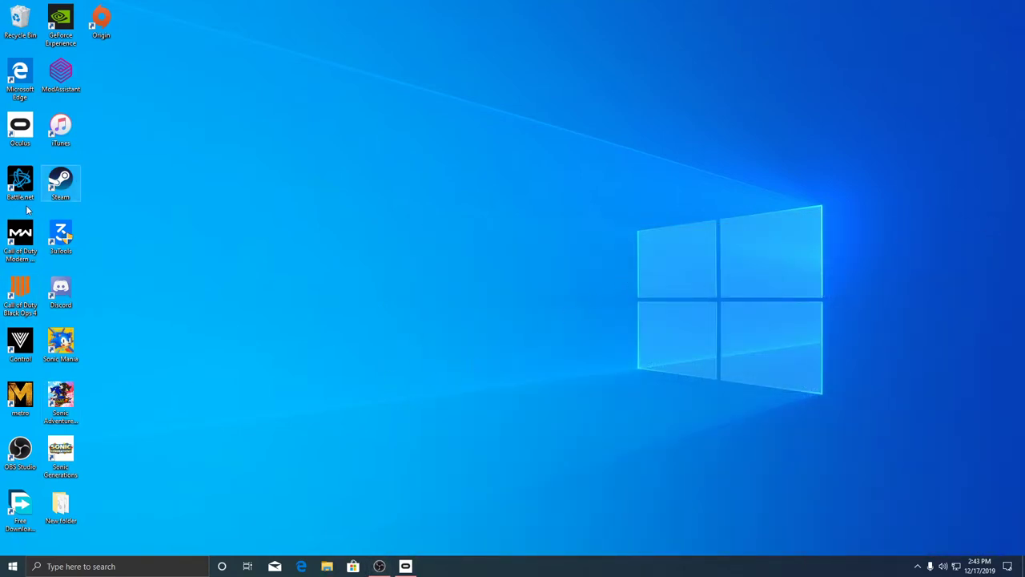
- Launch Beat Saber from the Oculus Library and minimize the Oculus window
left_click(405, 566)
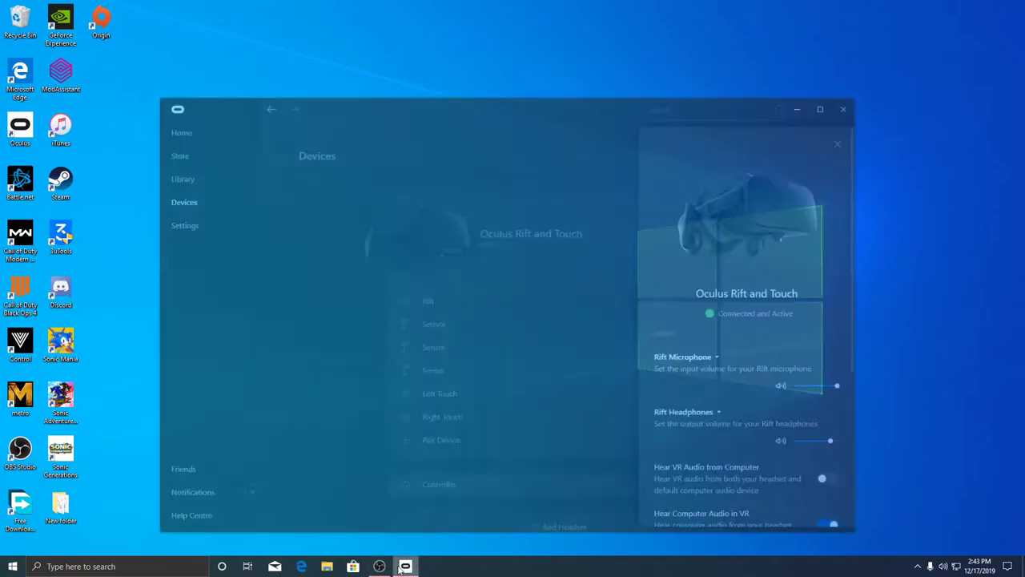
left_click(179, 127)
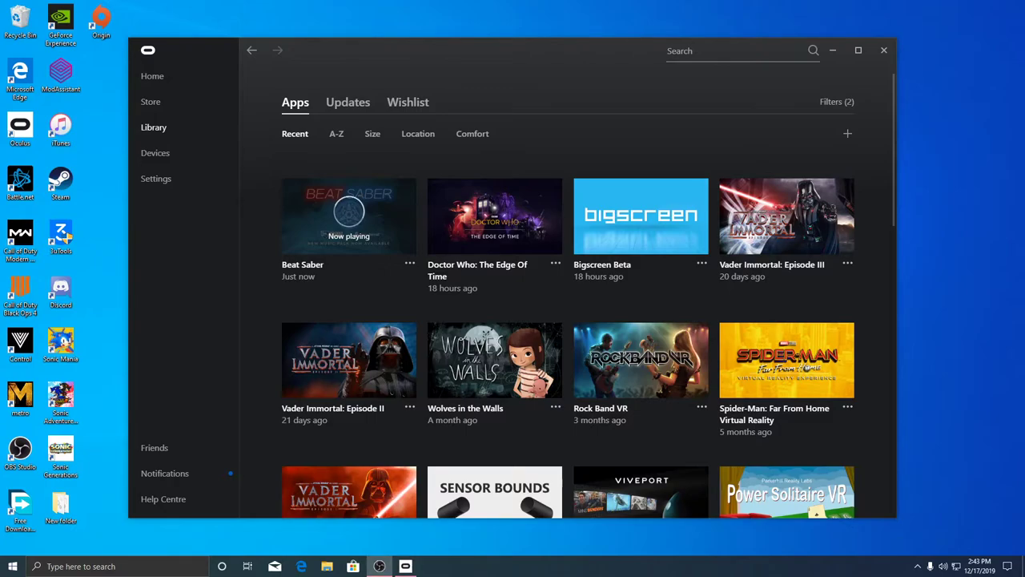
left_click(833, 49)
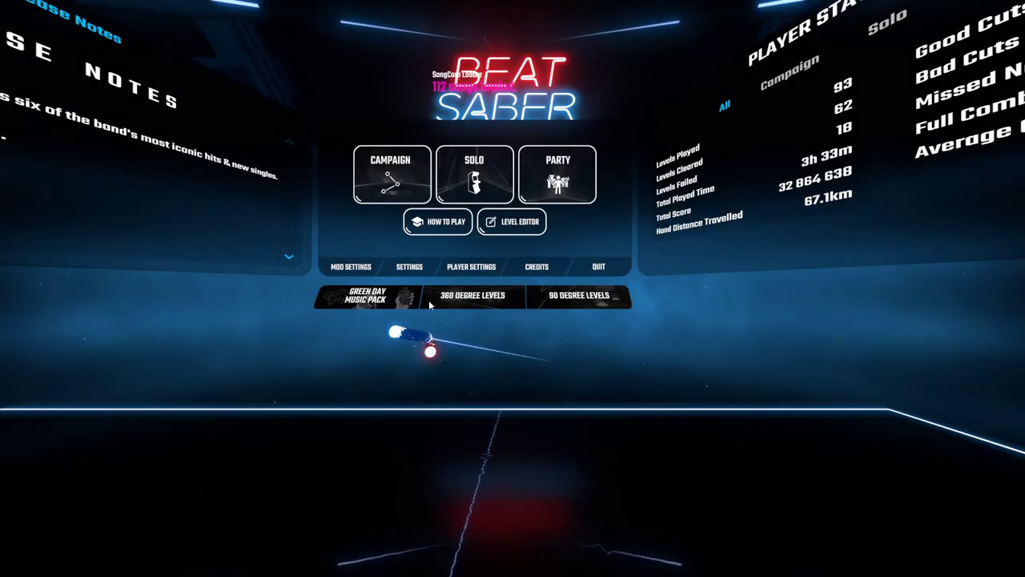
- Open the CameraPlus Layout page showing Layer -1000, FOV 100, Render Scale 2.0
right_click(430, 295)
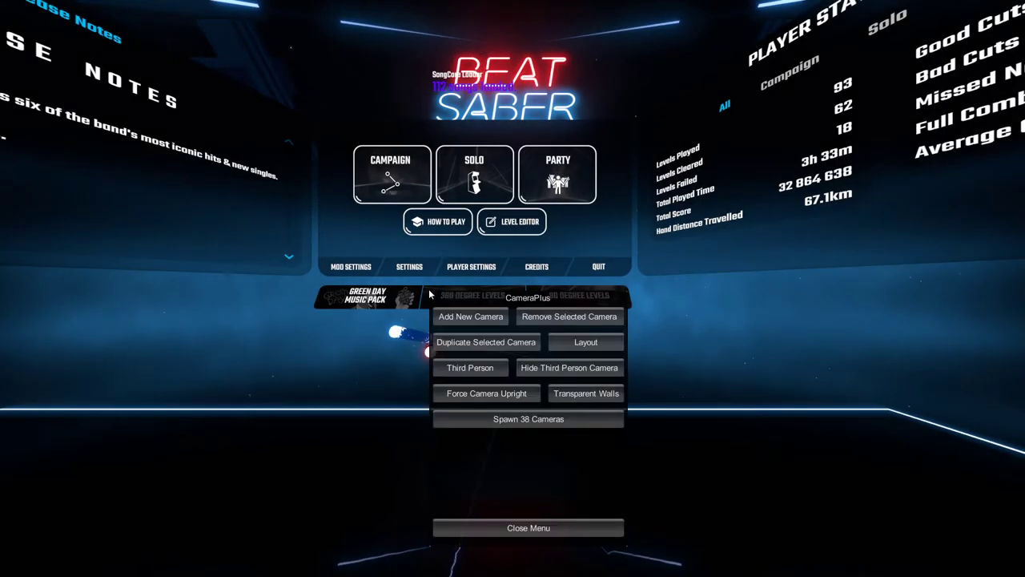
left_click(585, 342)
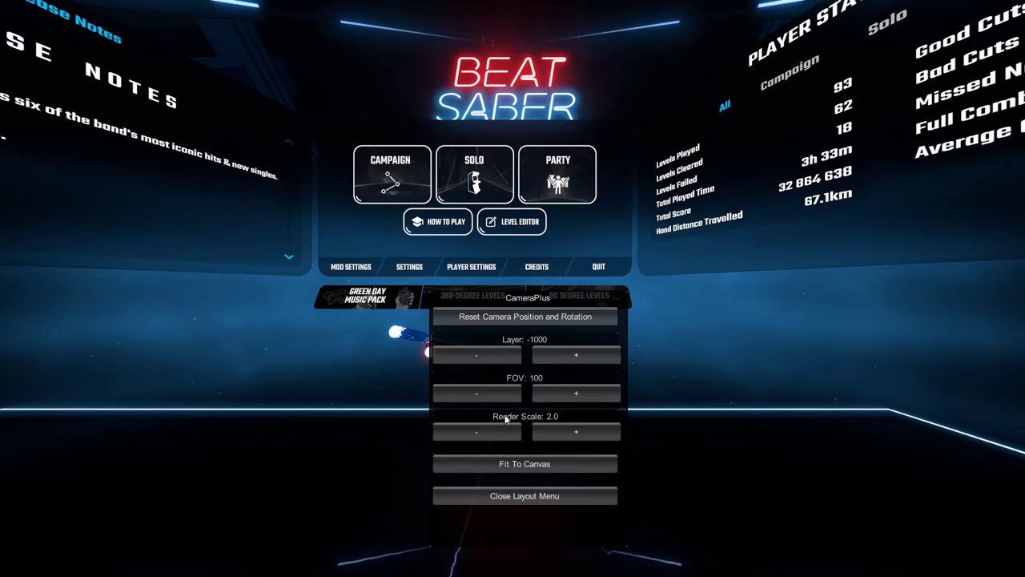
- Test higher and lower render scales, settling on Render Scale 2.0
left_click(541, 431)
left_click(542, 431)
left_click(542, 431)
left_click(542, 430)
left_click(541, 431)
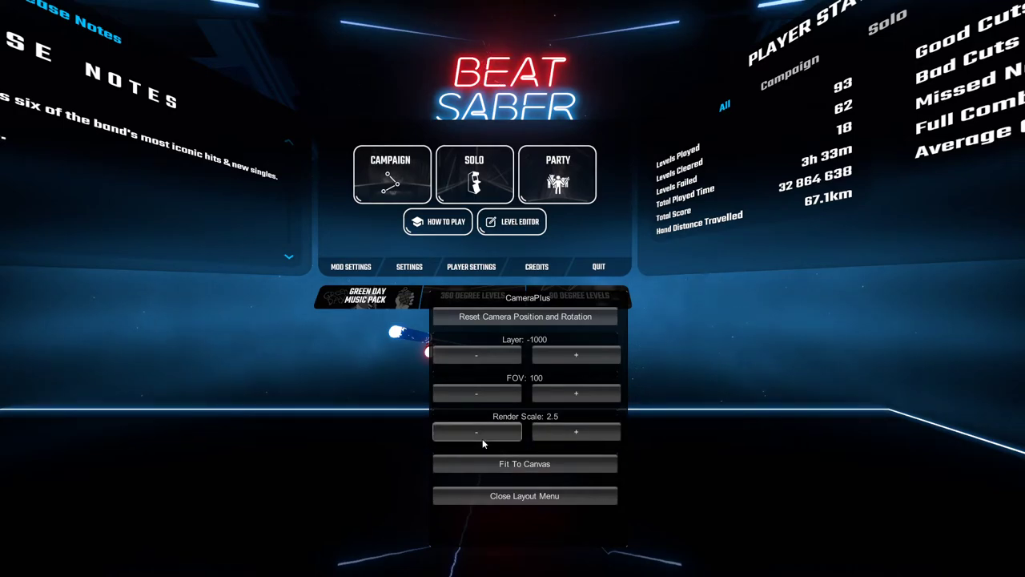
left_click(483, 433)
left_click(482, 432)
left_click(482, 432)
left_click(482, 433)
left_click(482, 433)
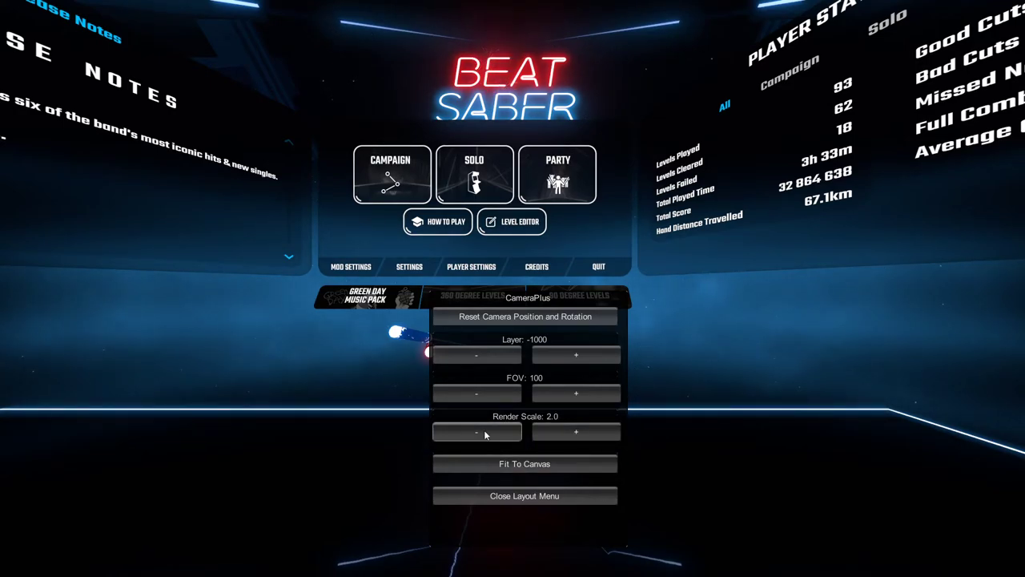
left_click(482, 435)
left_click(476, 432)
left_click(476, 433)
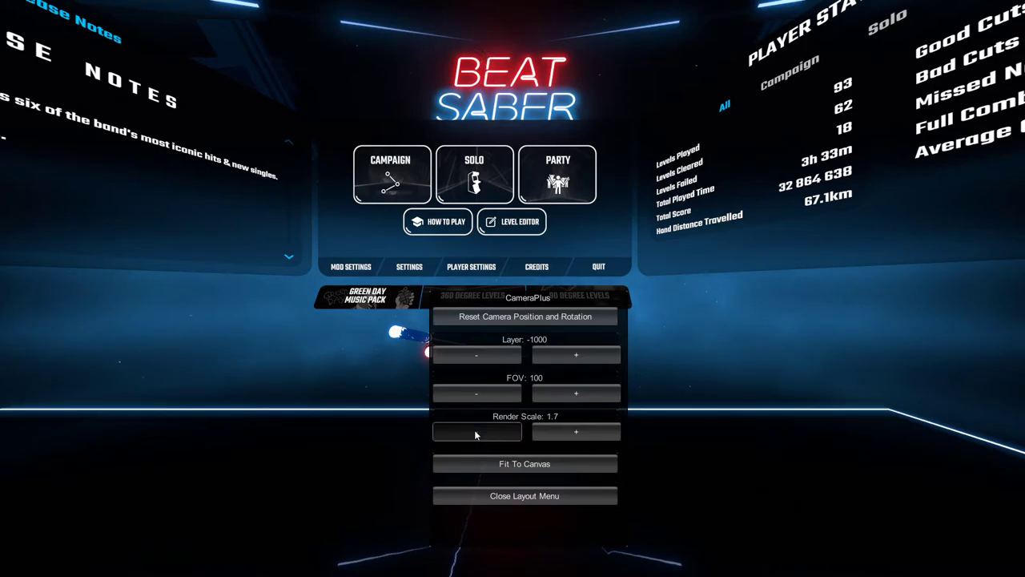
left_click(476, 432)
left_click(476, 432)
left_click(476, 433)
left_click(476, 432)
left_click(476, 433)
left_click(476, 433)
left_click(476, 432)
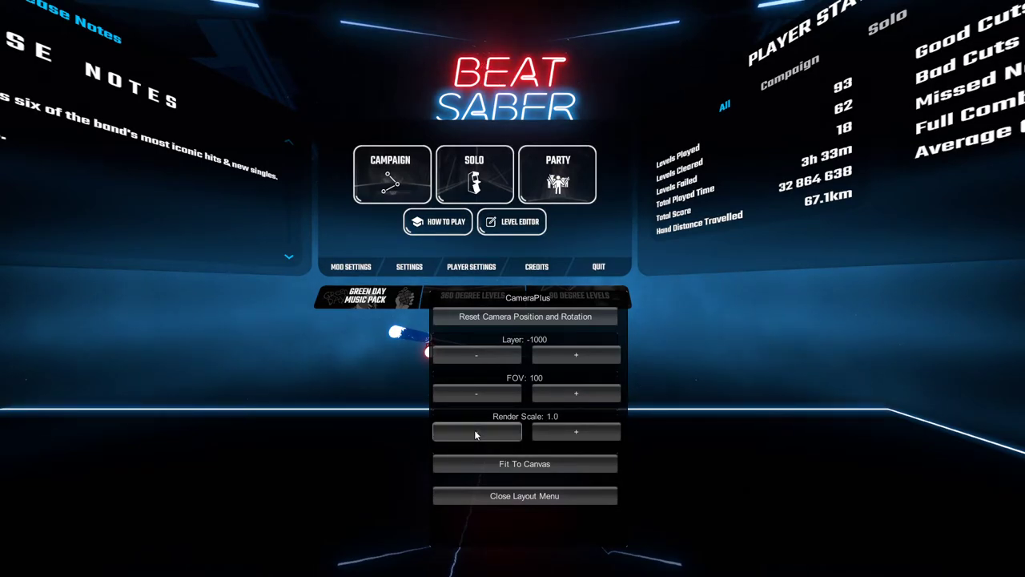
left_click(476, 433)
left_click(560, 434)
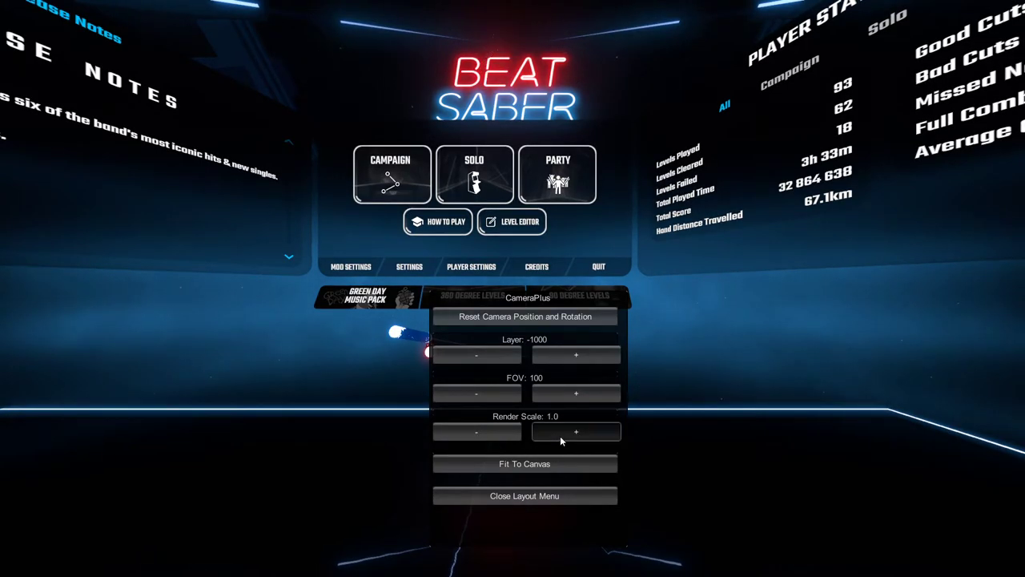
left_click(559, 434)
left_click(560, 434)
left_click(560, 434)
left_click(560, 434)
left_click(560, 434)
left_click(560, 434)
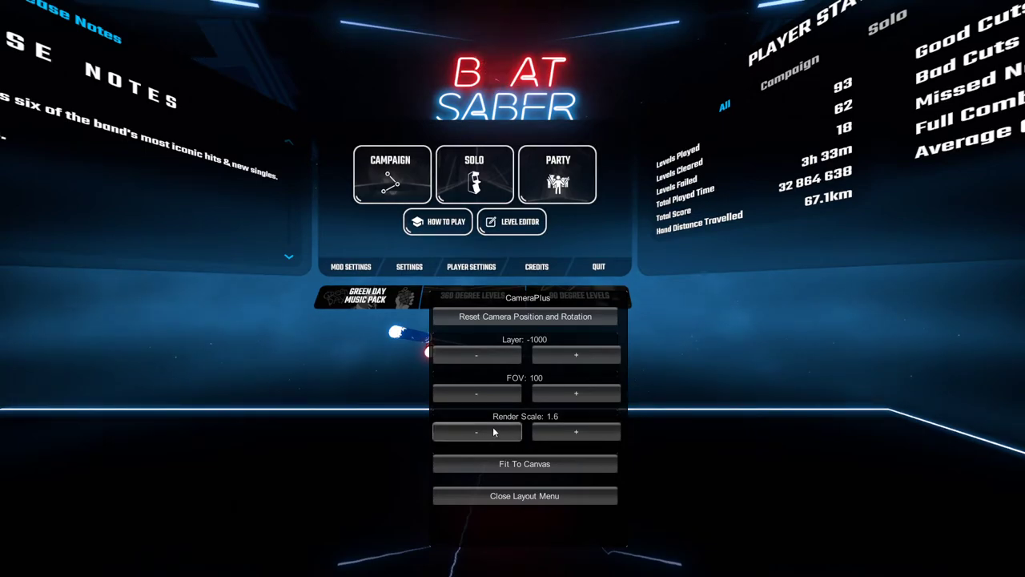
left_click(491, 432)
left_click(491, 432)
left_click(546, 437)
left_click(542, 438)
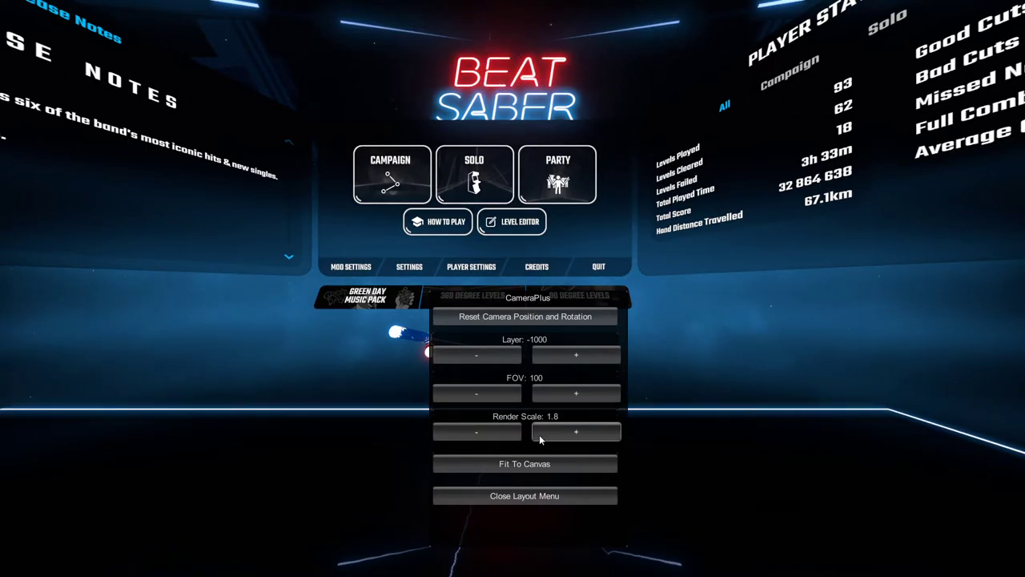
left_click(539, 434)
left_click(539, 435)
left_click(539, 434)
left_click(539, 434)
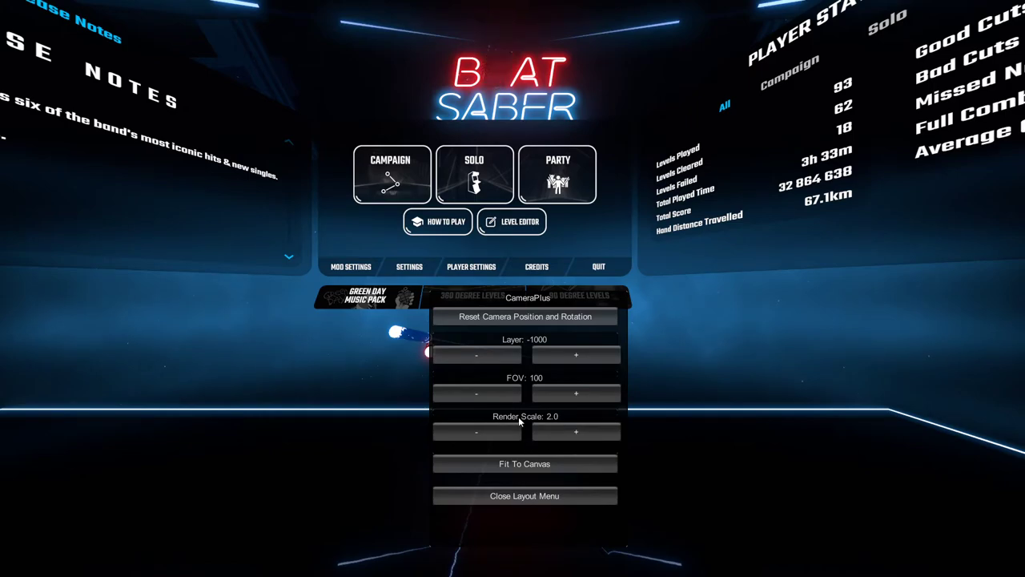
- Test wider and narrower fields of view, returning FOV to 100
left_click(540, 396)
left_click(544, 397)
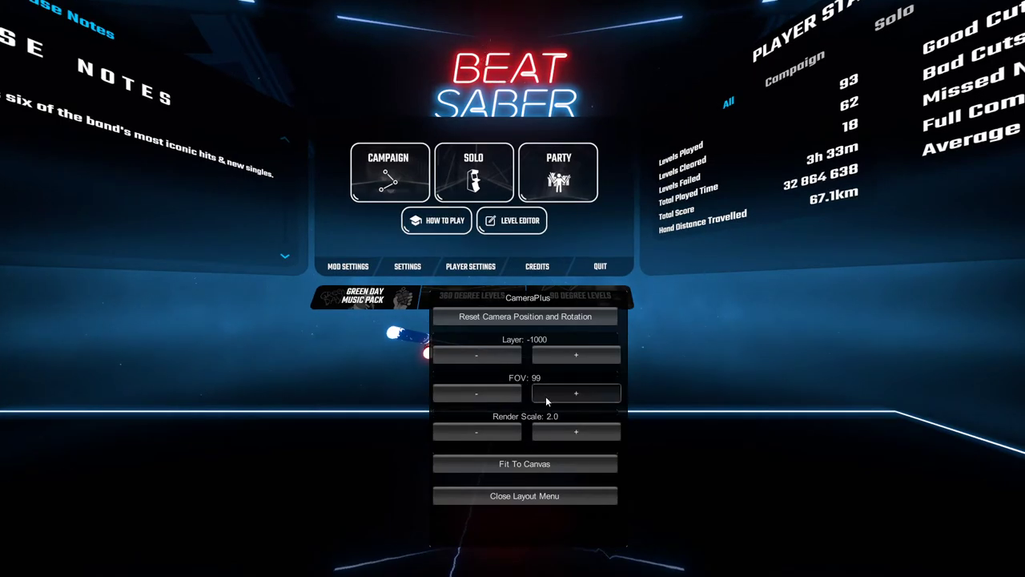
left_click(546, 396)
left_click(545, 396)
left_click(546, 396)
left_click(545, 396)
left_click(545, 395)
left_click(546, 396)
left_click(545, 395)
left_click(546, 396)
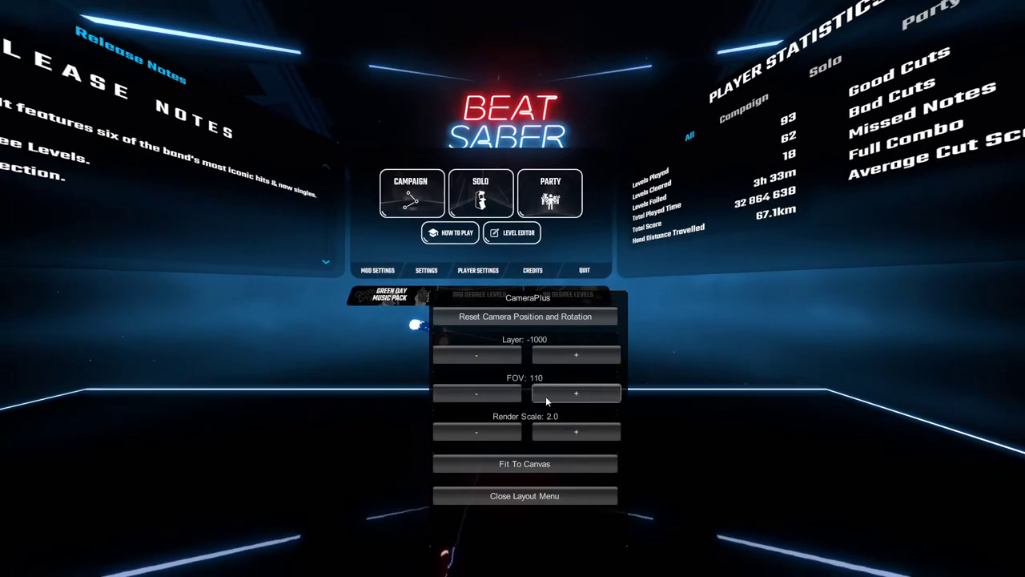
left_click(486, 394)
left_click(487, 394)
left_click(486, 394)
left_click(486, 394)
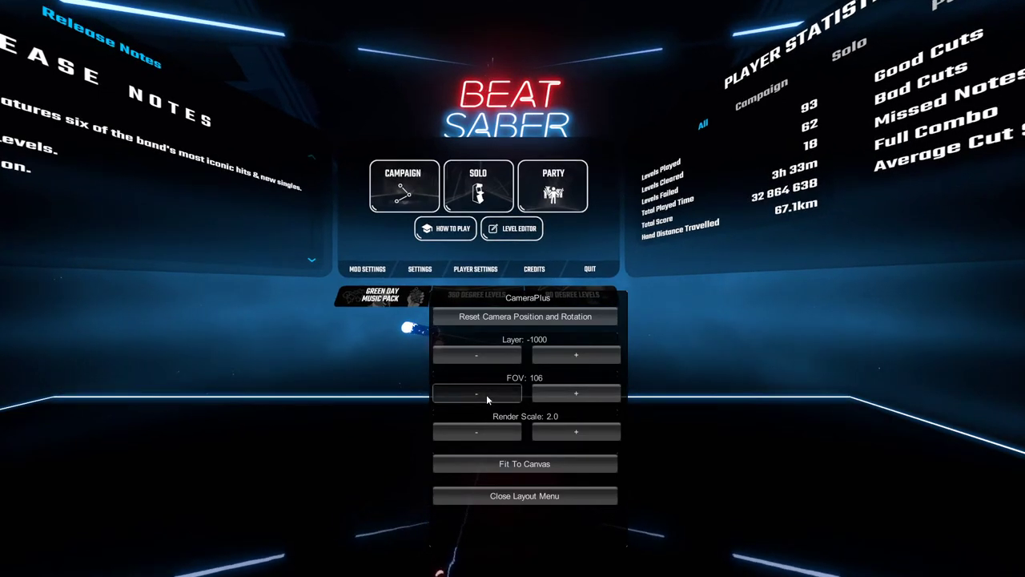
left_click(486, 394)
left_click(487, 394)
left_click(486, 394)
left_click(486, 394)
left_click(486, 394)
left_click(487, 394)
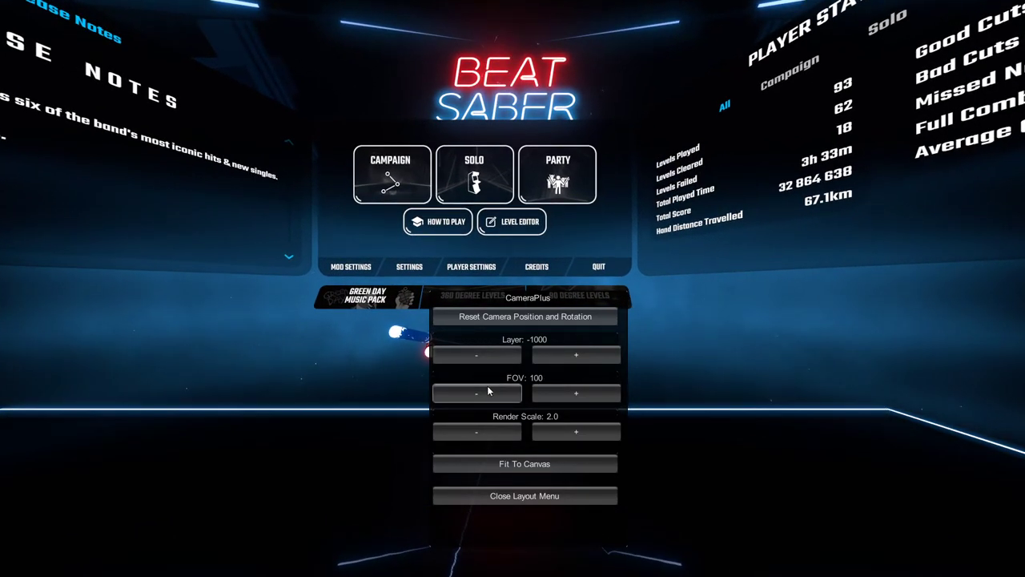
left_click(545, 356)
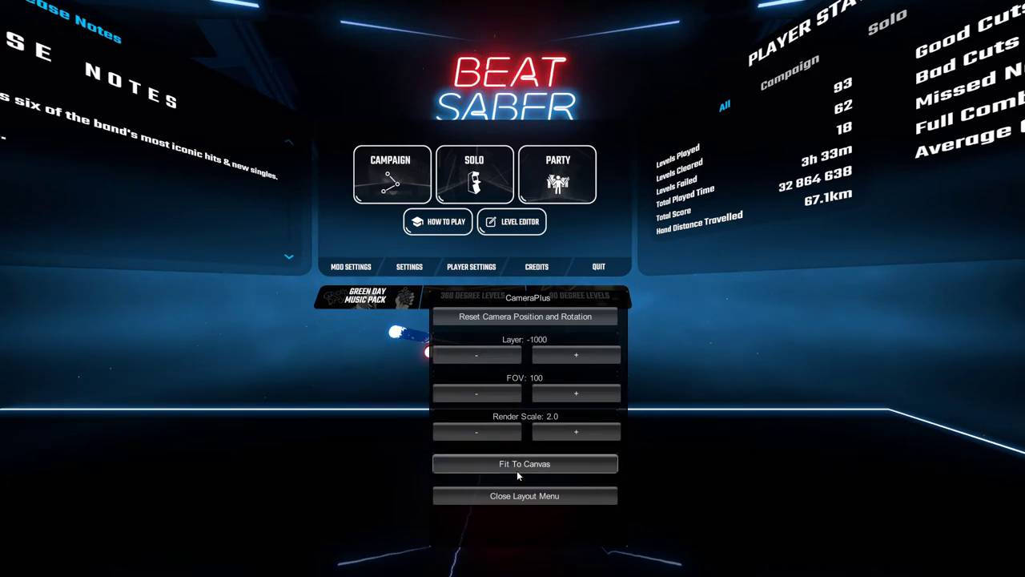
- Close the layout menu, switch to Third Person then First Person, and close CameraPlus
left_click(531, 496)
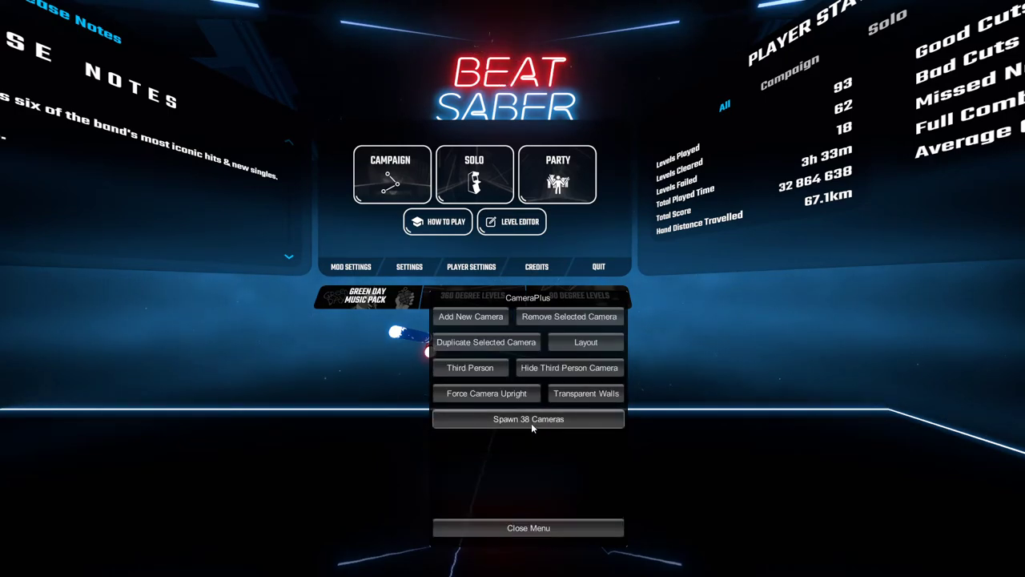
left_click(497, 375)
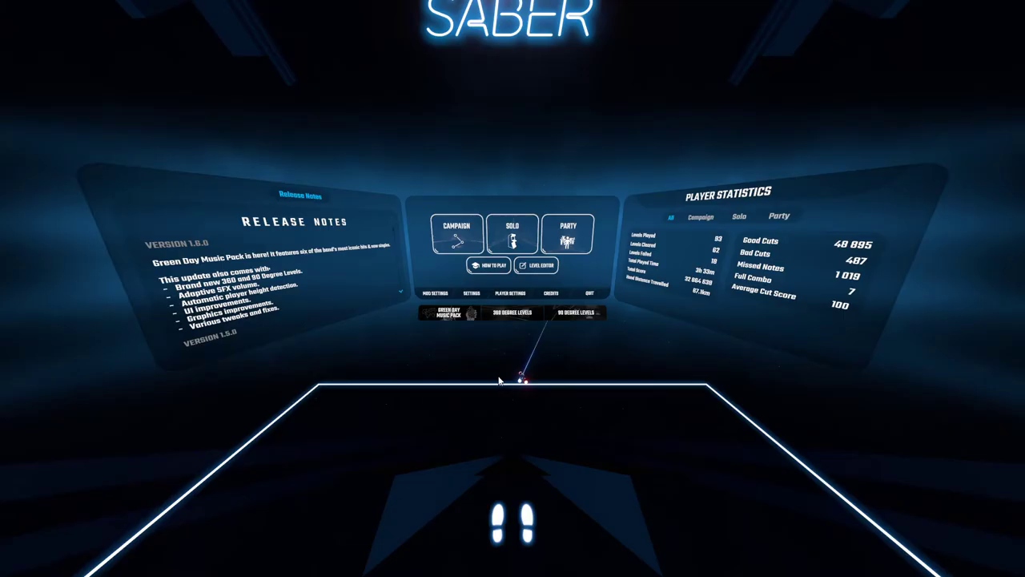
left_click(504, 391)
right_click(488, 380)
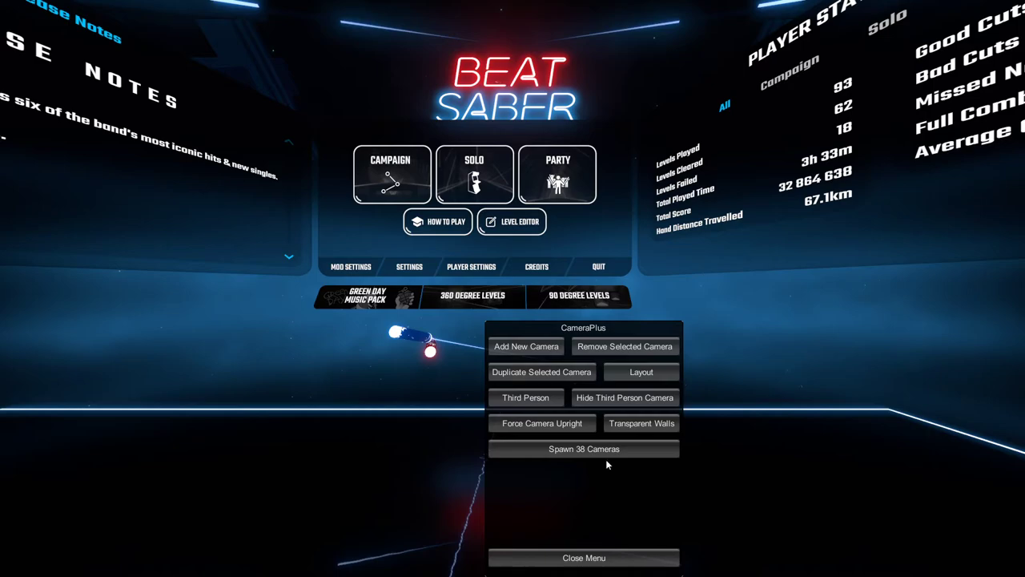
left_click(568, 556)
right_click(467, 346)
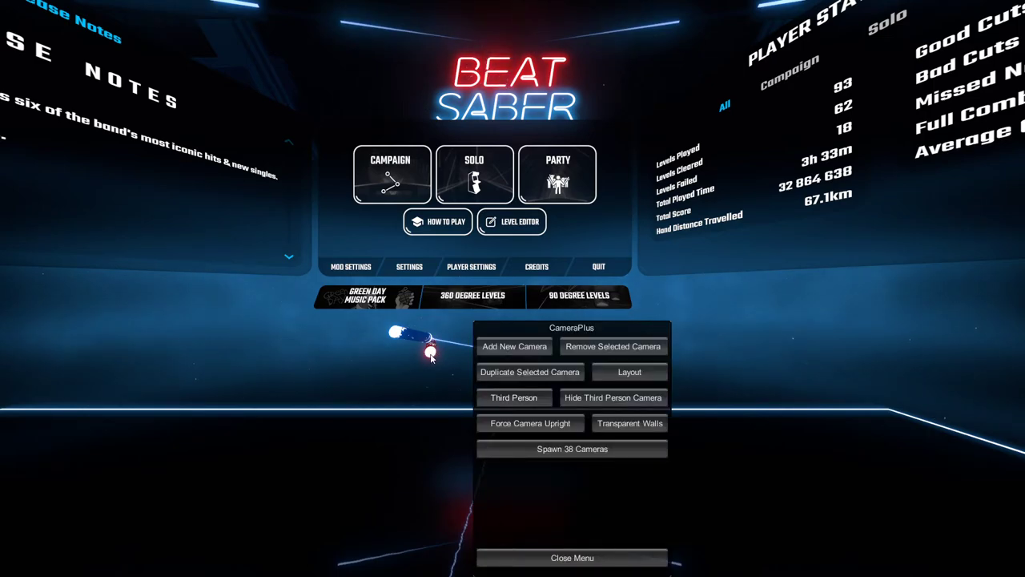
left_click(613, 557)
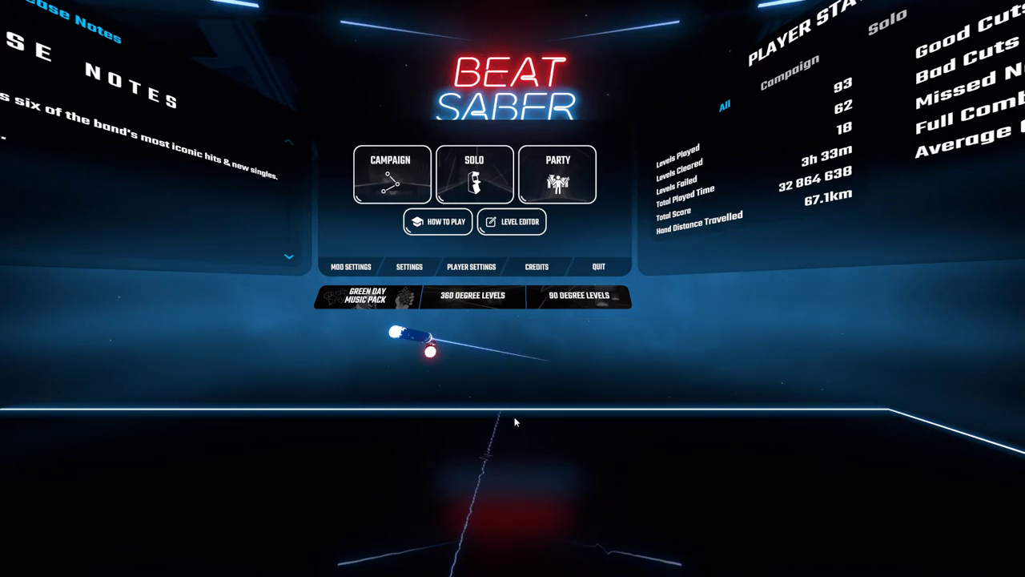